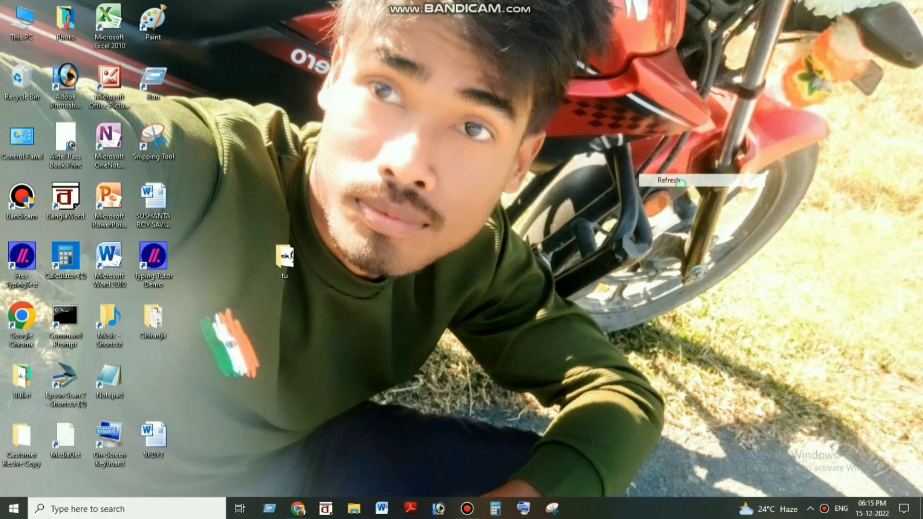
{"action": "right_click", "coordinate": [677, 184]}
{"action": "left_click", "coordinate": [698, 218]}
{"action": "right_click", "coordinate": [673, 212]}
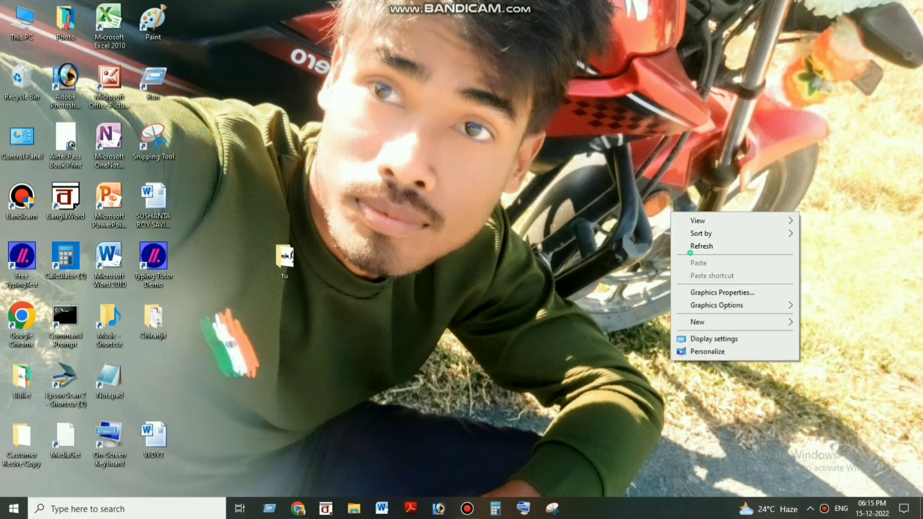
{"action": "left_click", "coordinate": [688, 246]}
{"action": "right_click", "coordinate": [651, 232]}
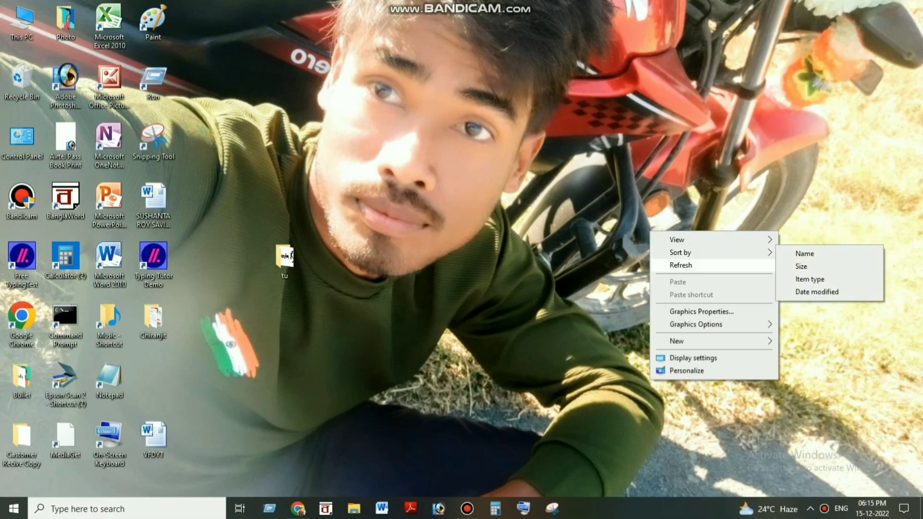
{"action": "left_click", "coordinate": [681, 265]}
{"action": "left_click", "coordinate": [466, 508]}
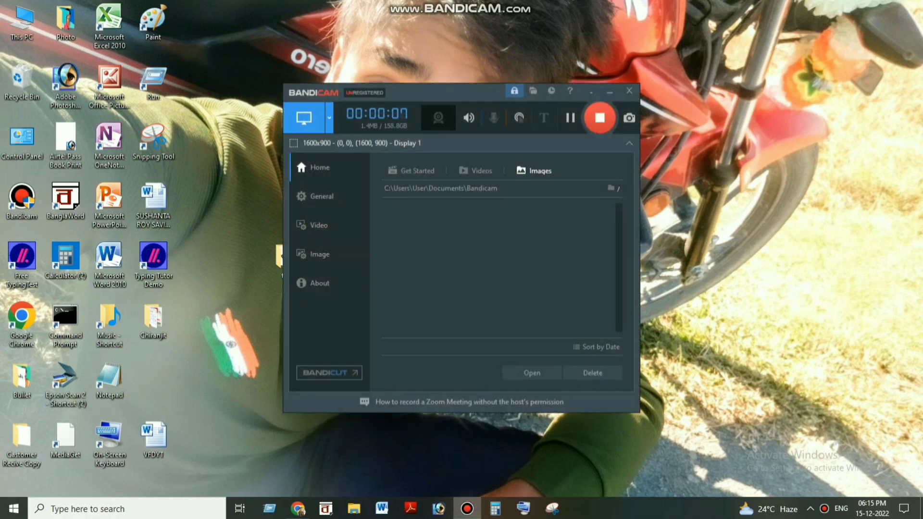
{"action": "left_click", "coordinate": [609, 92]}
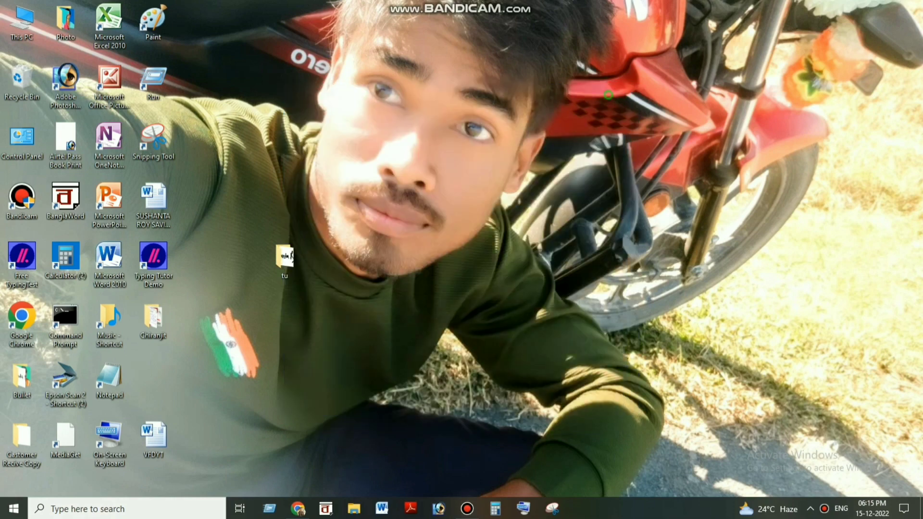
{"action": "right_click", "coordinate": [607, 93]}
{"action": "left_click", "coordinate": [637, 128]}
{"action": "right_click", "coordinate": [630, 127]}
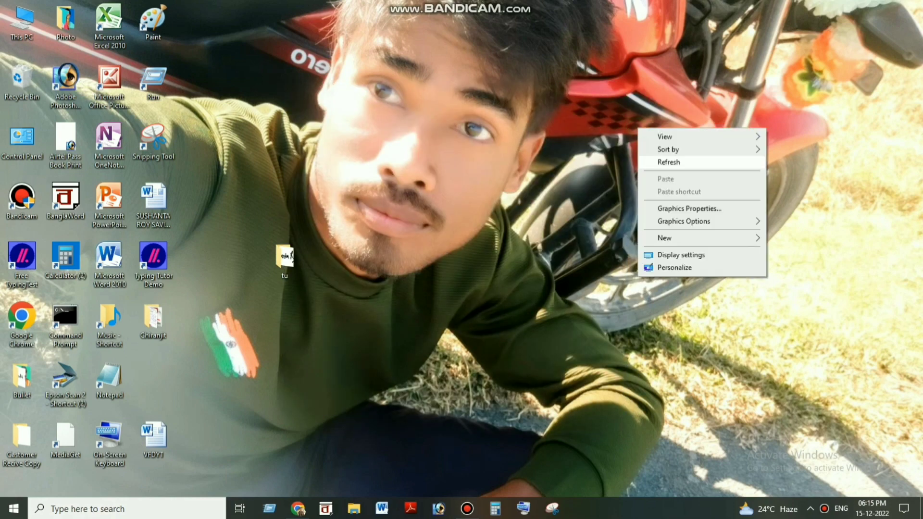
{"action": "left_click", "coordinate": [659, 161]}
{"action": "right_click", "coordinate": [673, 158]}
{"action": "left_click", "coordinate": [702, 191]}
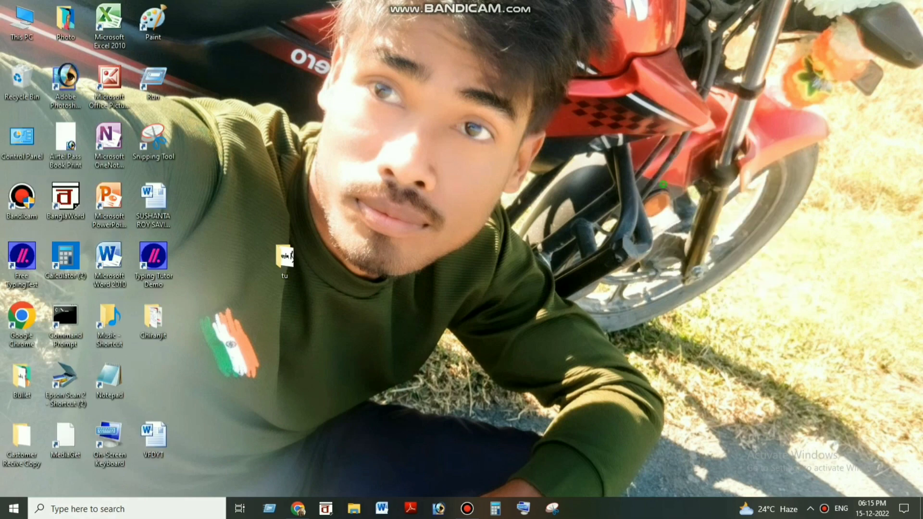
{"action": "right_click", "coordinate": [663, 184]}
{"action": "left_click", "coordinate": [693, 217]}
{"action": "right_click", "coordinate": [635, 193]}
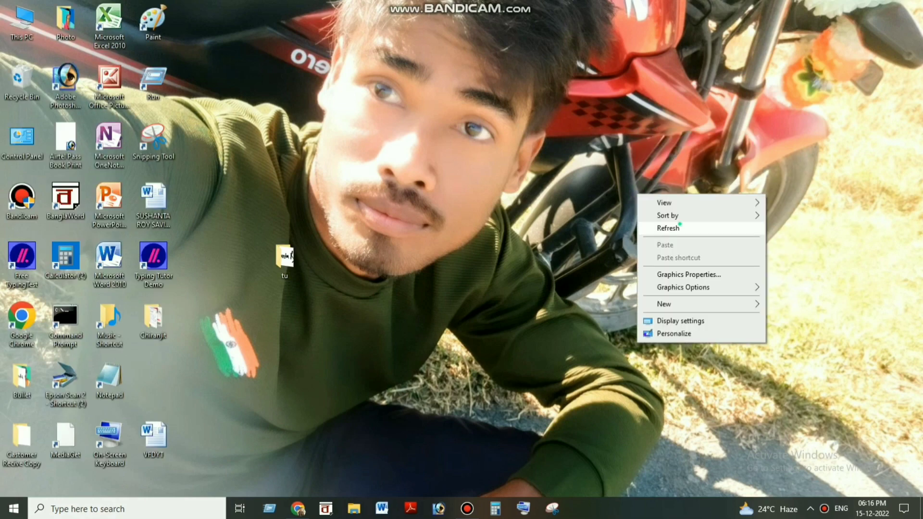
{"action": "left_click", "coordinate": [664, 226]}
{"action": "right_click", "coordinate": [618, 189]}
{"action": "left_click", "coordinate": [649, 224]}
{"action": "right_click", "coordinate": [232, 23]}
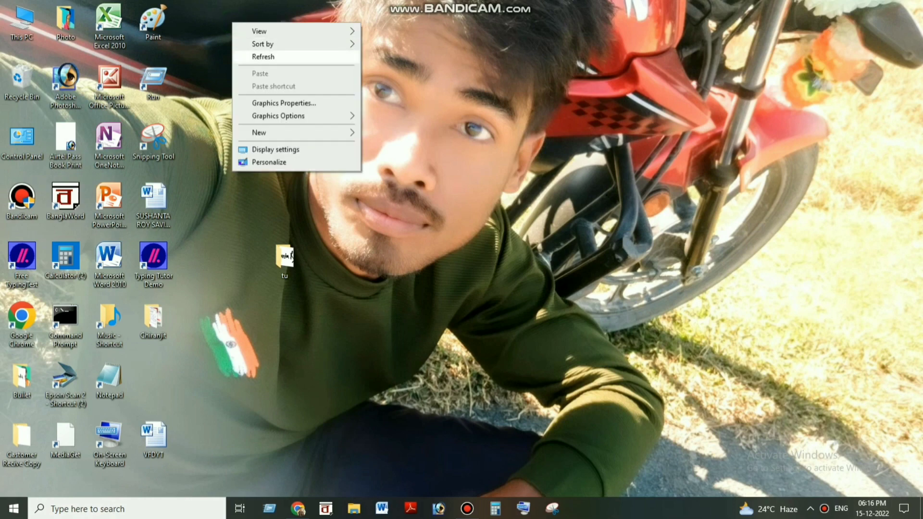
{"action": "left_click", "coordinate": [282, 56]}
{"action": "right_click", "coordinate": [271, 54]}
{"action": "left_click", "coordinate": [340, 91]}
{"action": "right_click", "coordinate": [339, 91]}
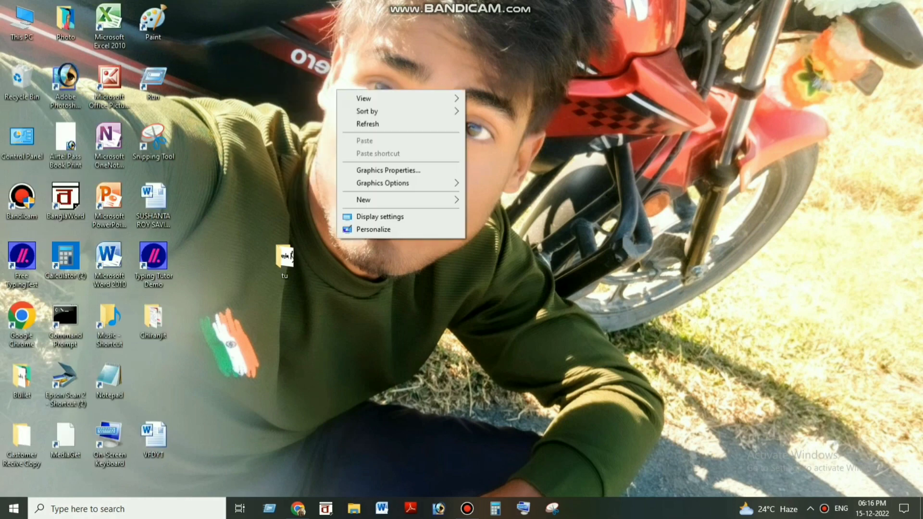
{"action": "left_click", "coordinate": [356, 126]}
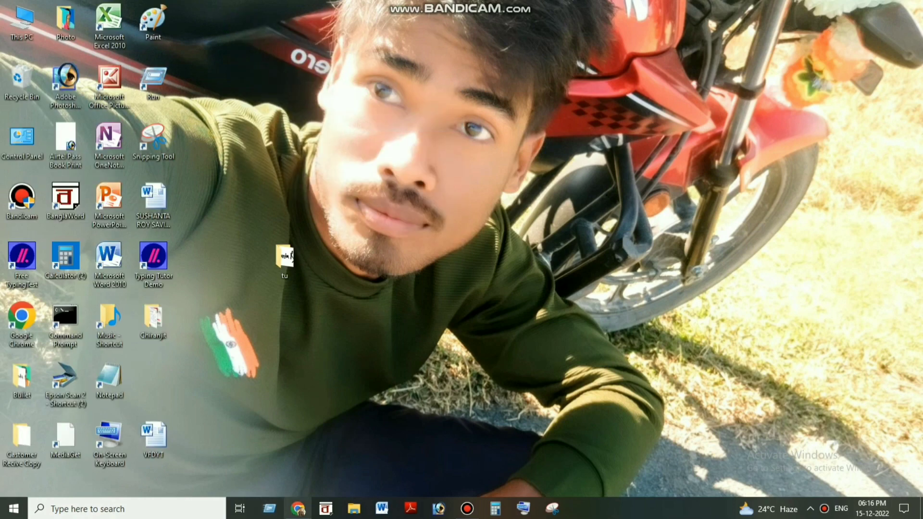
Switch to Chrome, open the UTI Pan Card shortcut in a new tab and close the old PAN DIGITAL tab
{"action": "left_click", "coordinate": [298, 509]}
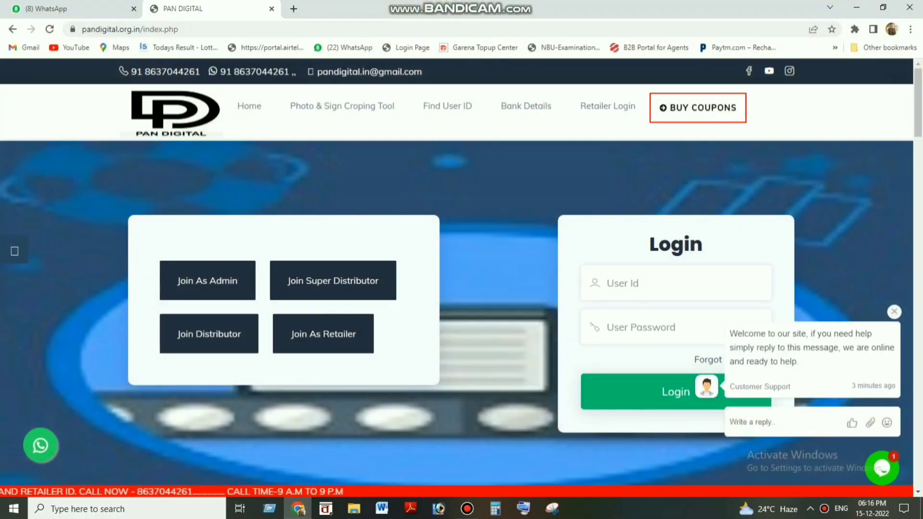
{"action": "key", "text": "ctrl+t"}
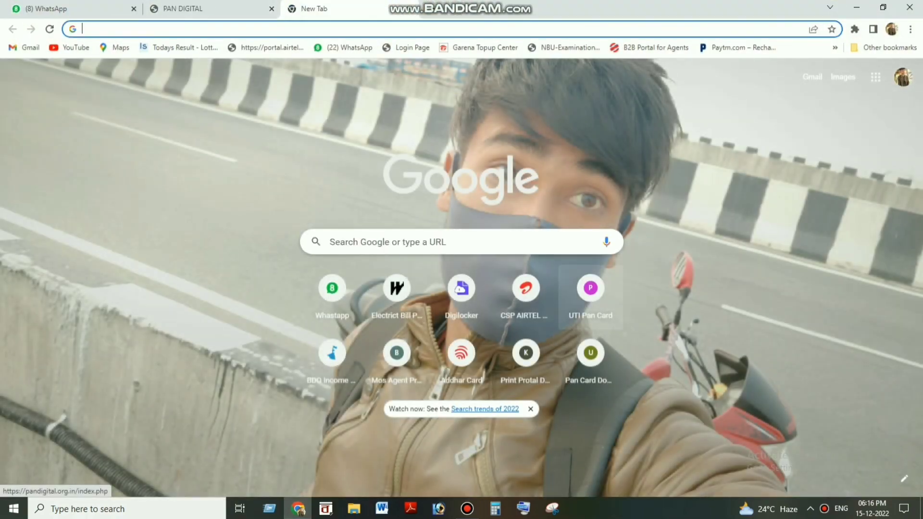
{"action": "left_click", "coordinate": [591, 291]}
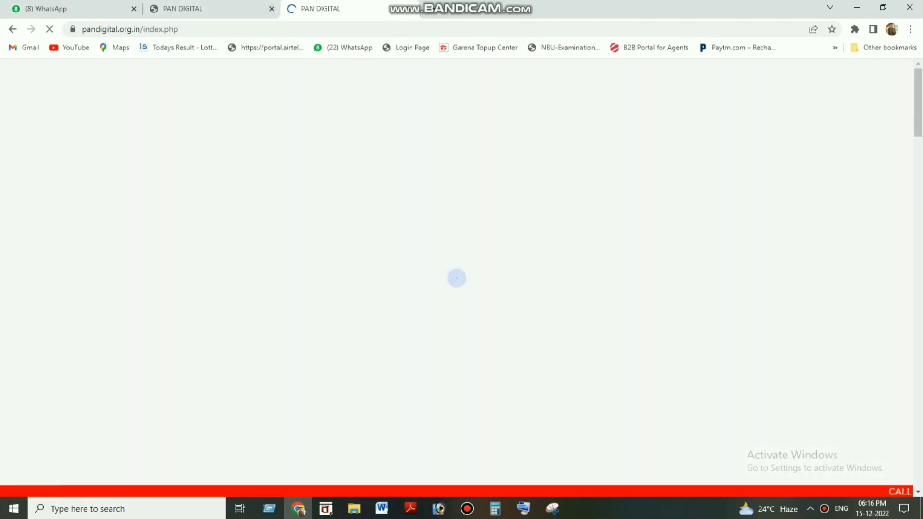
{"action": "left_click", "coordinate": [271, 9]}
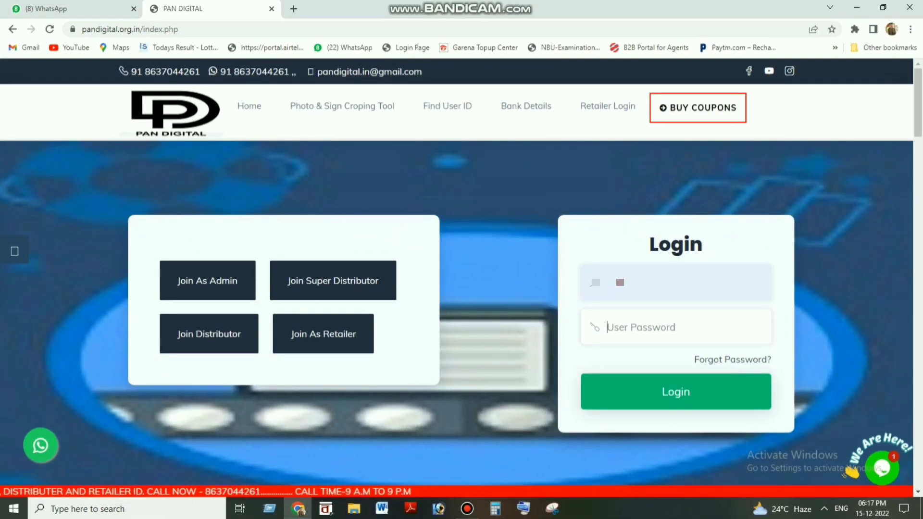
Log in to PAN DIGITAL with the account's user ID and password, and save the credentials in the browser
{"action": "type", "text": "1••••••••••"}
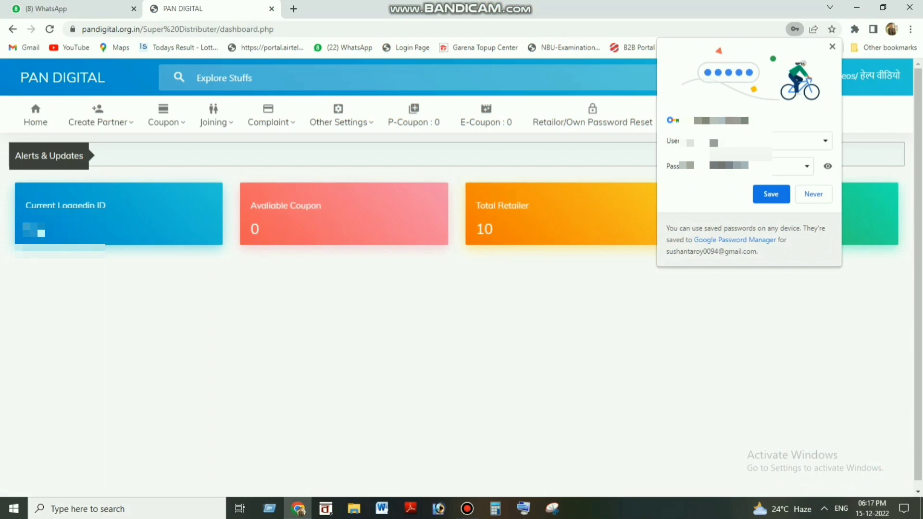
{"action": "left_click", "coordinate": [771, 193]}
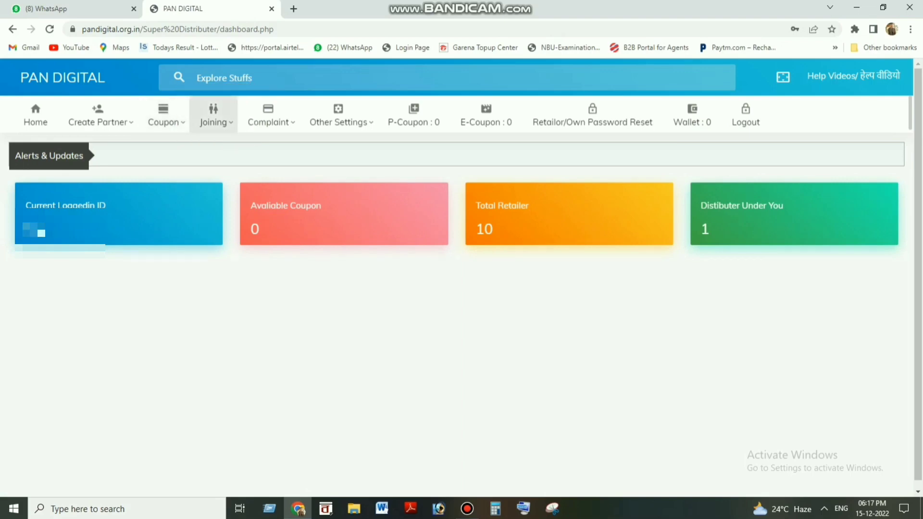
View the list of all joined users and look through its entries
{"action": "left_click", "coordinate": [224, 123]}
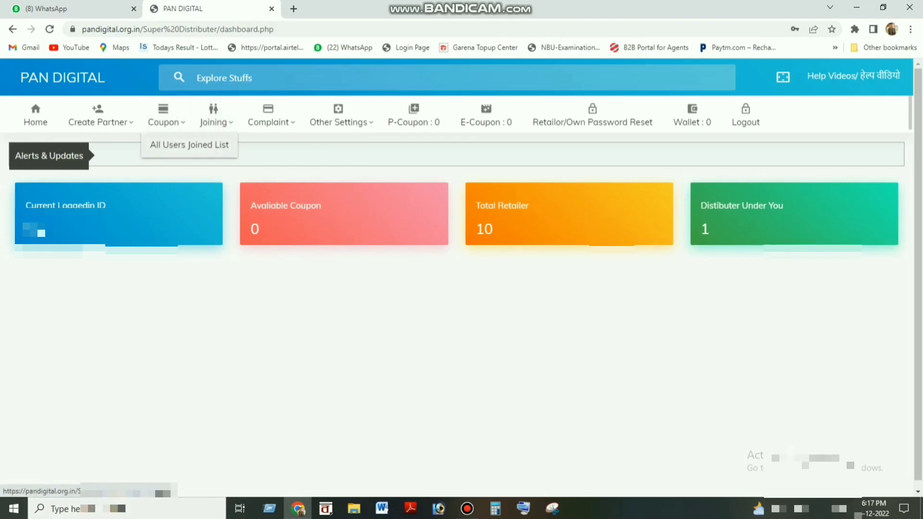
{"action": "left_click", "coordinate": [178, 144]}
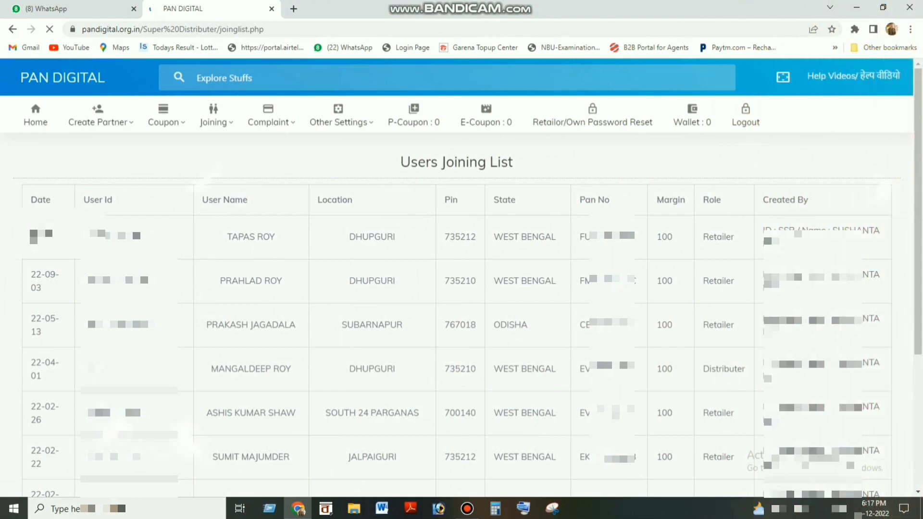
{"action": "scroll", "coordinate": [457, 315], "scroll_direction": "down", "scroll_amount": 4}
{"action": "scroll", "coordinate": [457, 315], "scroll_direction": "up", "scroll_amount": 4}
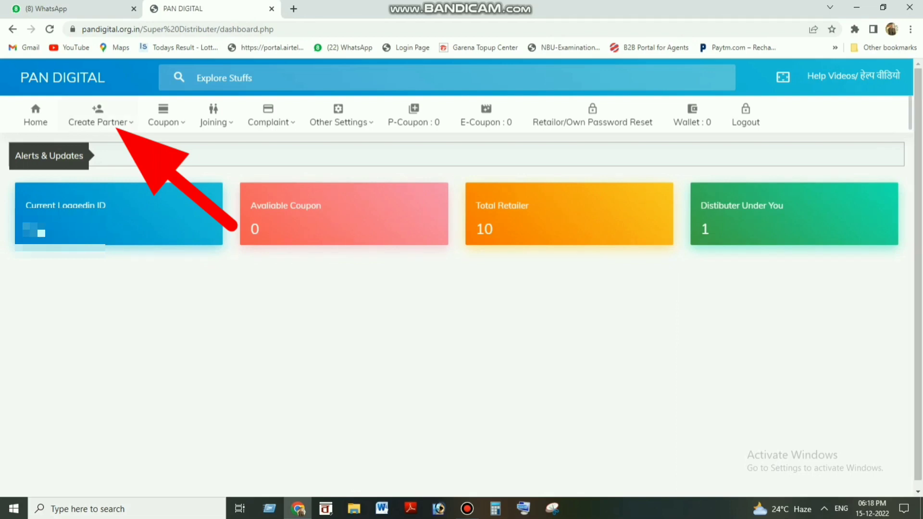
Open the Create Distributer account form and review its required fields
{"action": "left_click", "coordinate": [97, 117]}
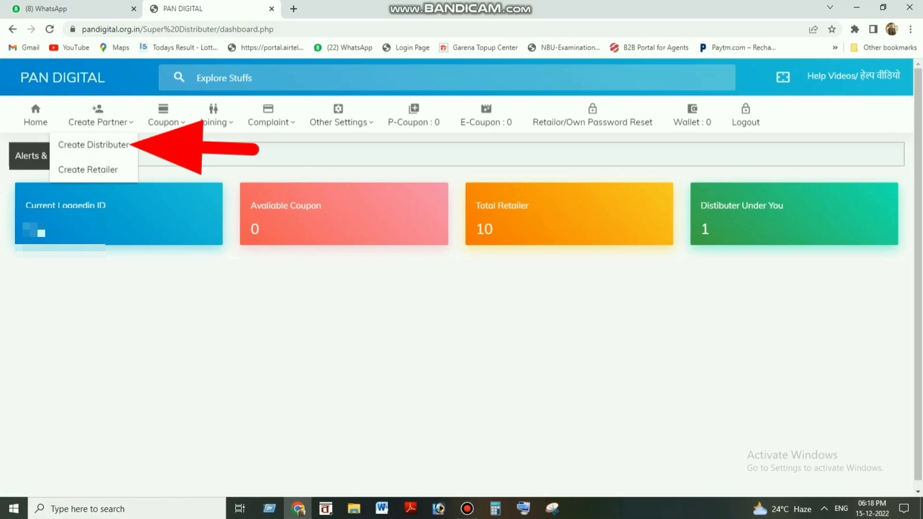
{"action": "left_click", "coordinate": [105, 145]}
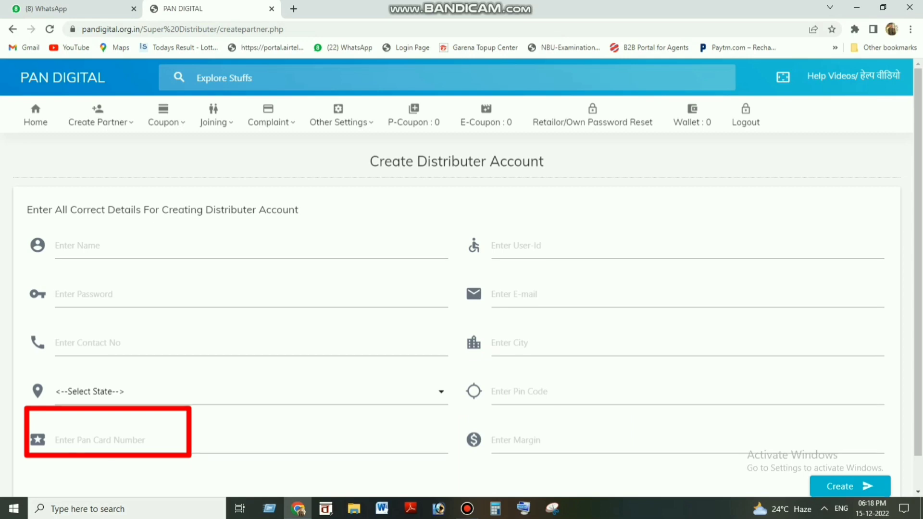
{"action": "scroll", "coordinate": [461, 283], "scroll_direction": "down", "scroll_amount": 1}
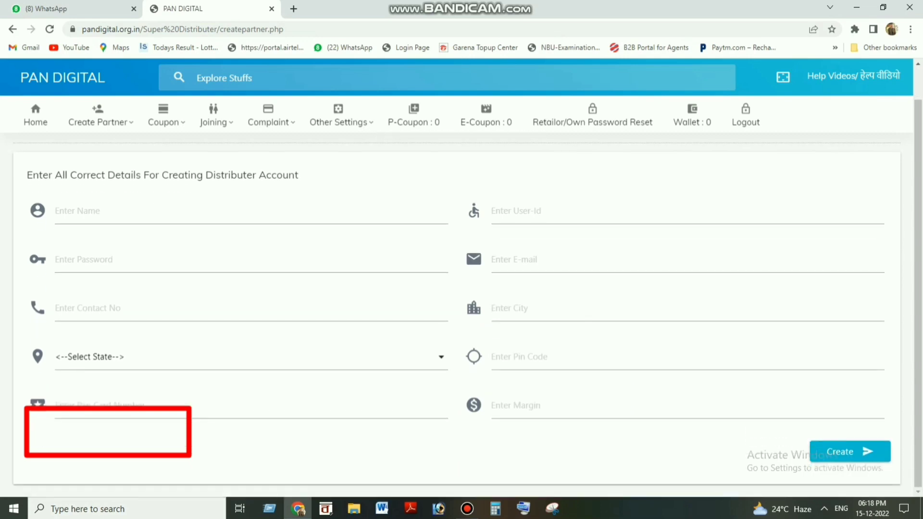
{"action": "scroll", "coordinate": [462, 284], "scroll_direction": "up", "scroll_amount": 1}
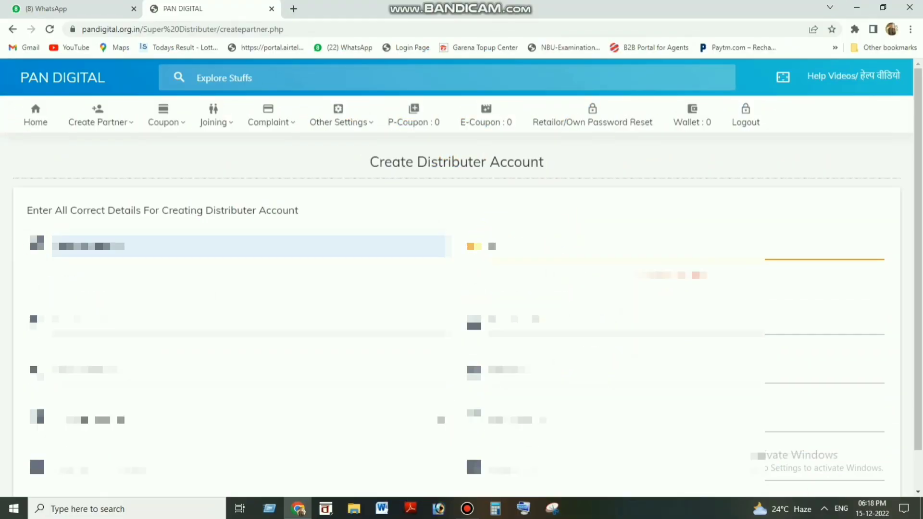
Enter the new distributer's name, user ID and account password in the form
{"action": "type", "text": "**"}
{"action": "left_click", "coordinate": [126, 323]}
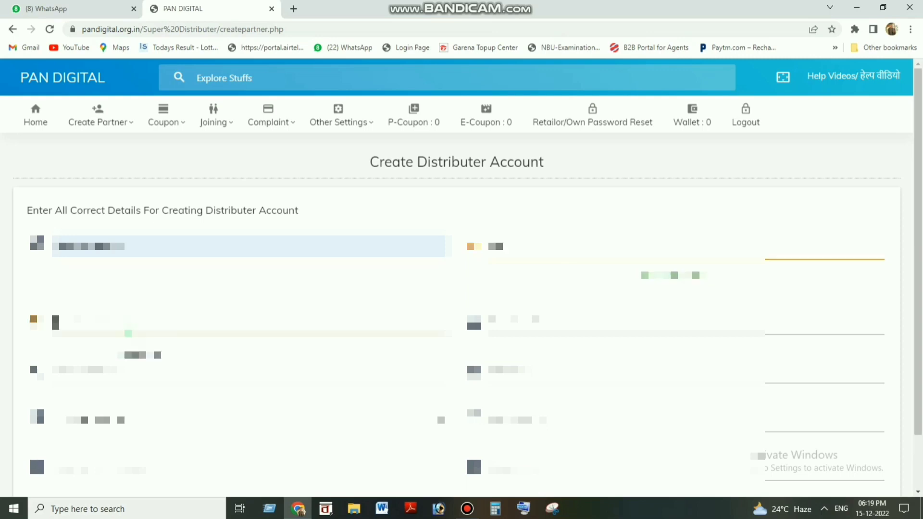
{"action": "type", "text": "*"}
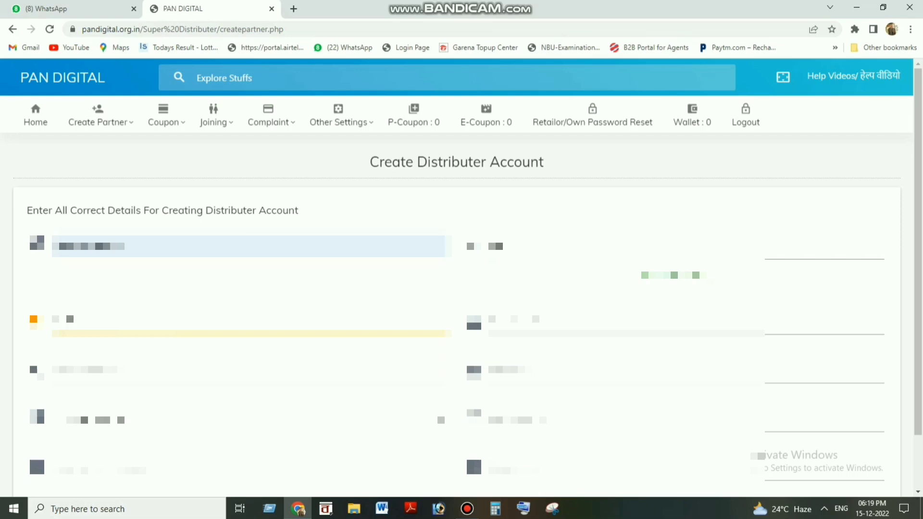
{"action": "type", "text": "*"}
Paste the distributer's e-mail address and enter the contact number
{"action": "right_click", "coordinate": [561, 323]}
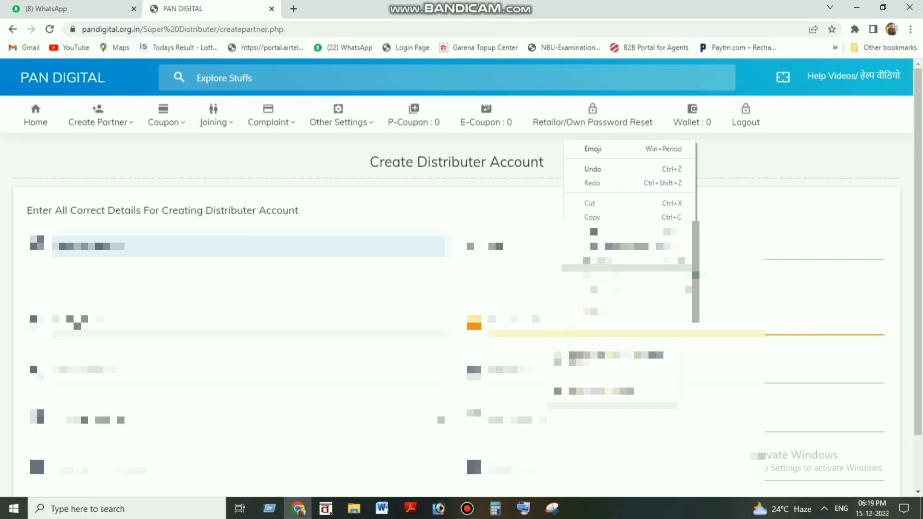
{"action": "left_click", "coordinate": [601, 228]}
{"action": "left_click", "coordinate": [248, 372]}
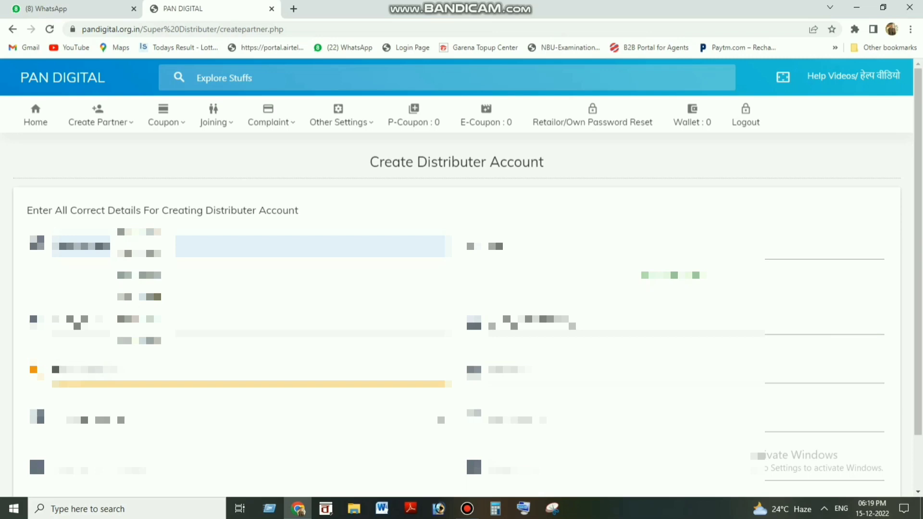
{"action": "type", "text": "93"}
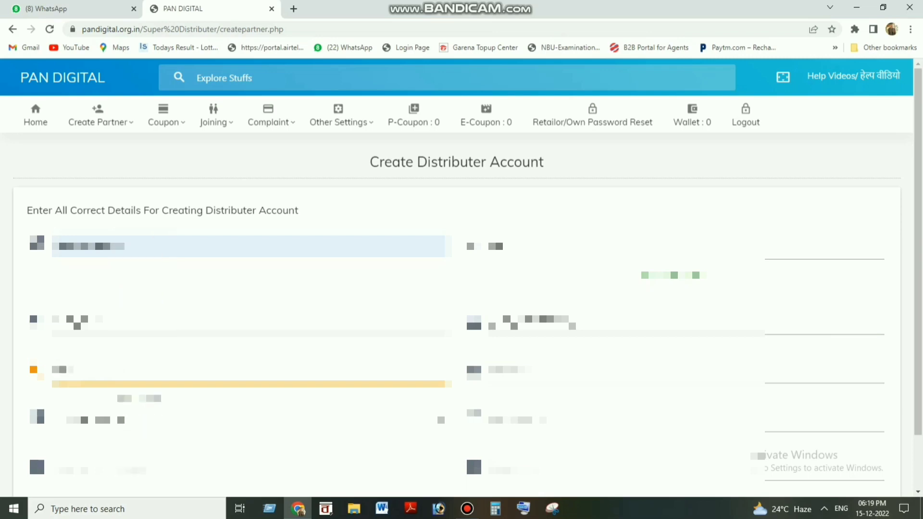
{"action": "type", "text": "2"}
Fill in the distributer's city, clearing the first entry and entering it again
{"action": "left_click", "coordinate": [534, 370]}
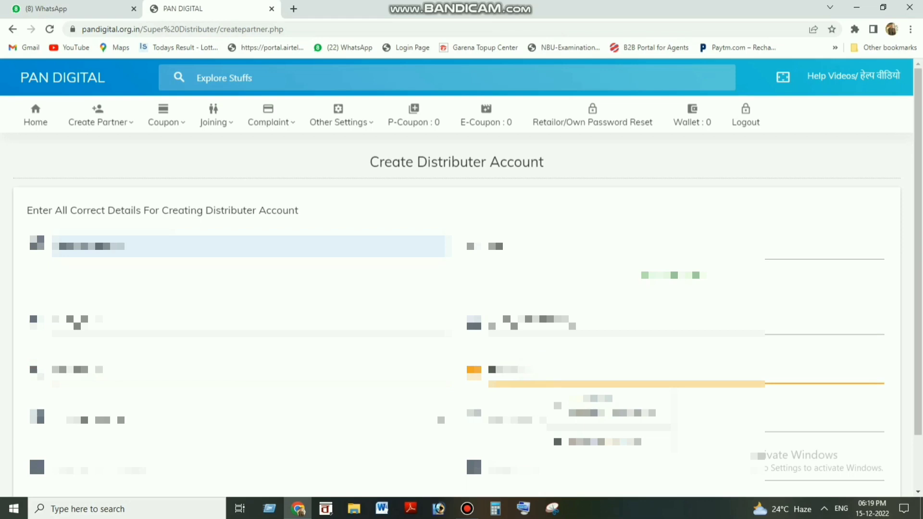
{"action": "type", "text": "73"}
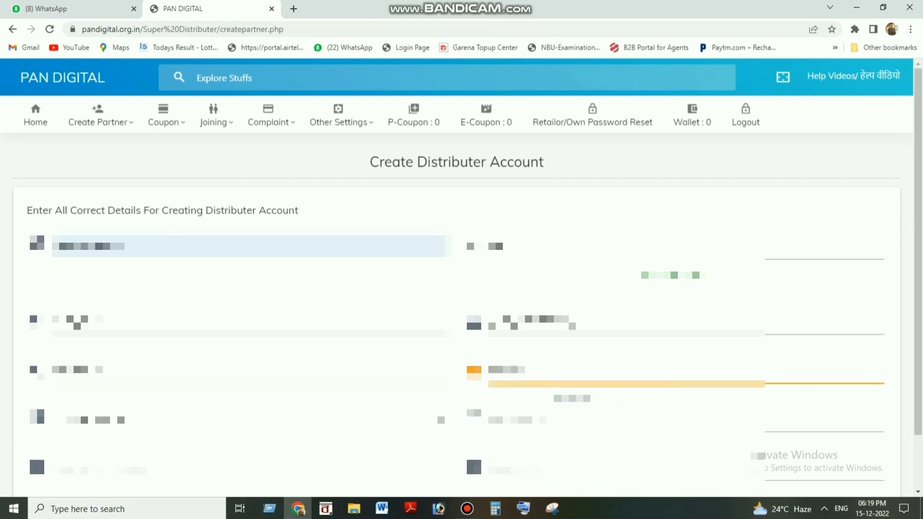
{"action": "key", "text": "BackSpace"}
{"action": "key", "text": "BackSpace"}
{"action": "key", "text": "BackSpace"}
{"action": "key", "text": "BackSpace"}
{"action": "key", "text": "BackSpace"}
{"action": "key", "text": "BackSpace"}
{"action": "type", "text": "73513"}
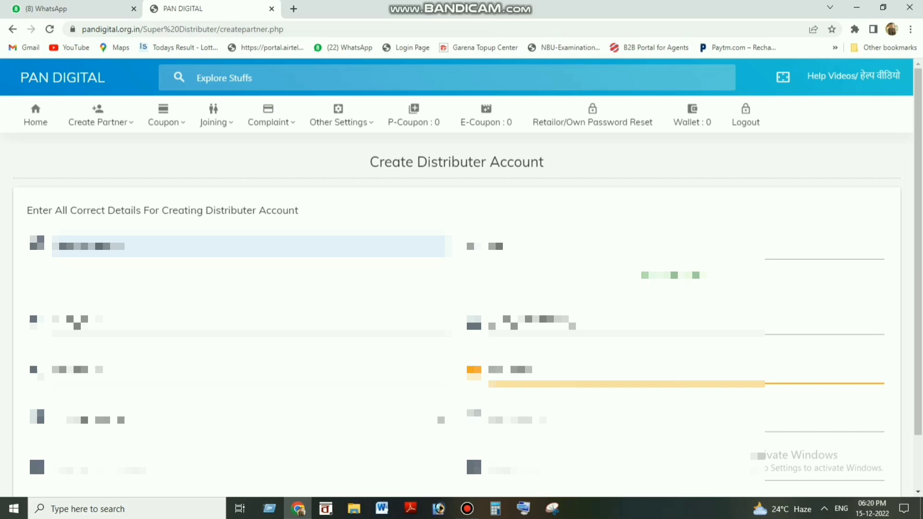
Select the last state in the list and enter the distributer's postal pin code
{"action": "left_click", "coordinate": [247, 420]}
{"action": "scroll", "coordinate": [248, 332], "scroll_direction": "down", "scroll_amount": 10}
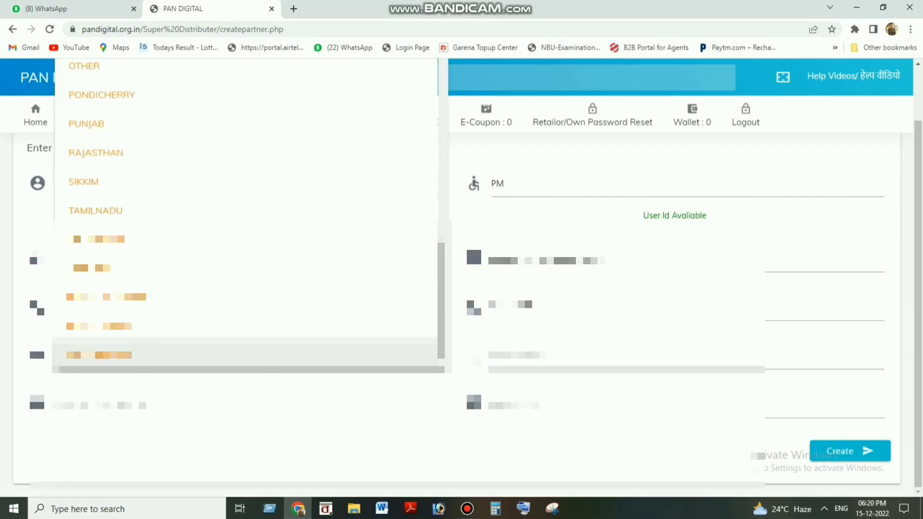
{"action": "left_click", "coordinate": [248, 354]}
{"action": "left_click", "coordinate": [548, 356]}
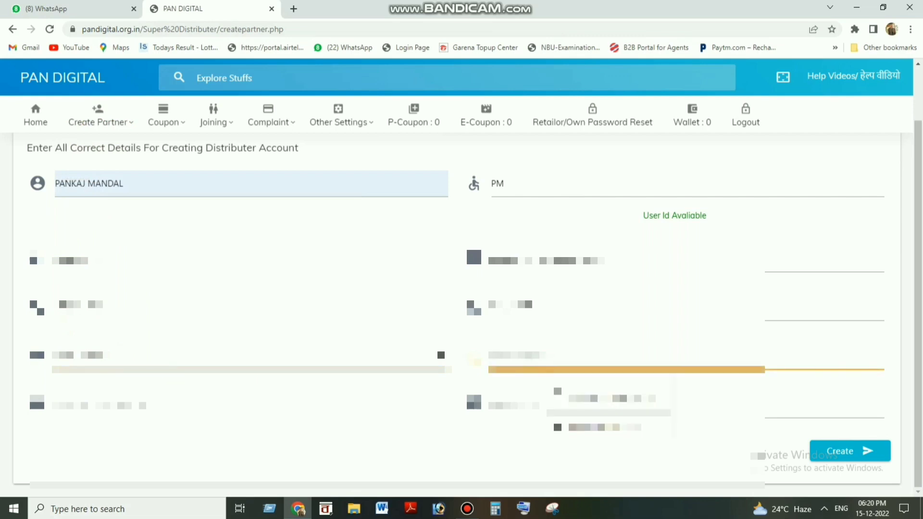
{"action": "type", "text": "73"}
Fill the two remaining distributer fields with their saved suggestions and create the distributer account
{"action": "key", "text": "Tab"}
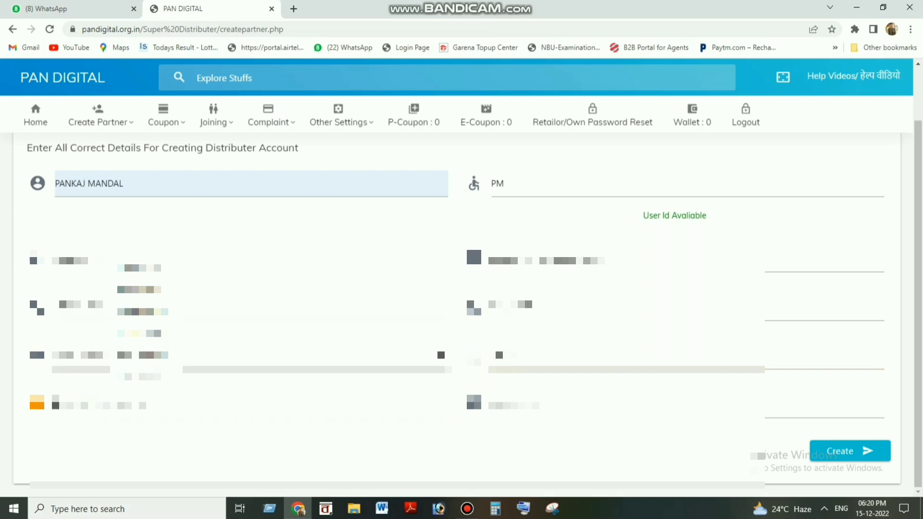
{"action": "type", "text": "98"}
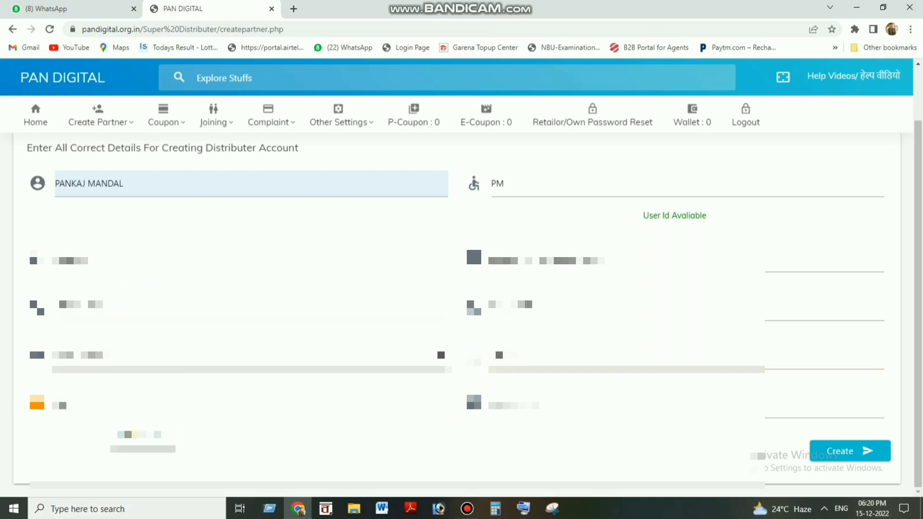
{"action": "key", "text": "Down"}
{"action": "key", "text": "Return"}
{"action": "key", "text": "Tab"}
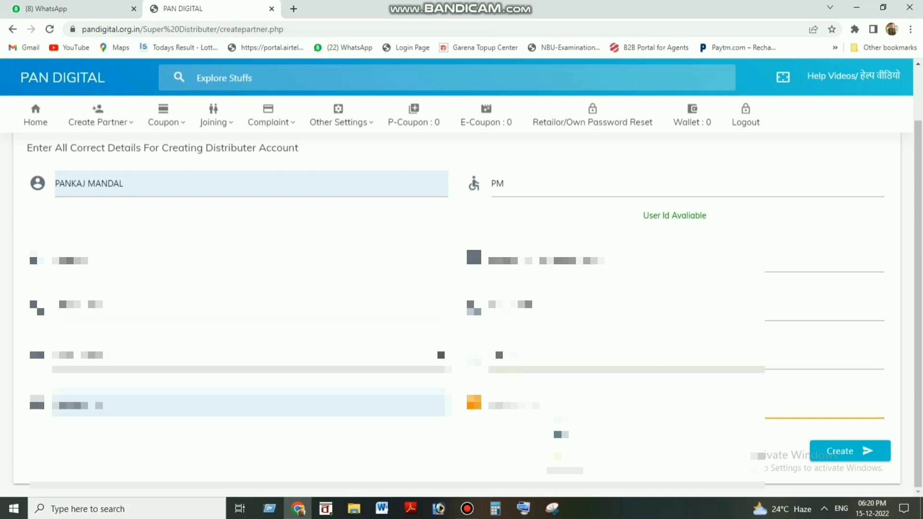
{"action": "key", "text": "Down"}
{"action": "key", "text": "Return"}
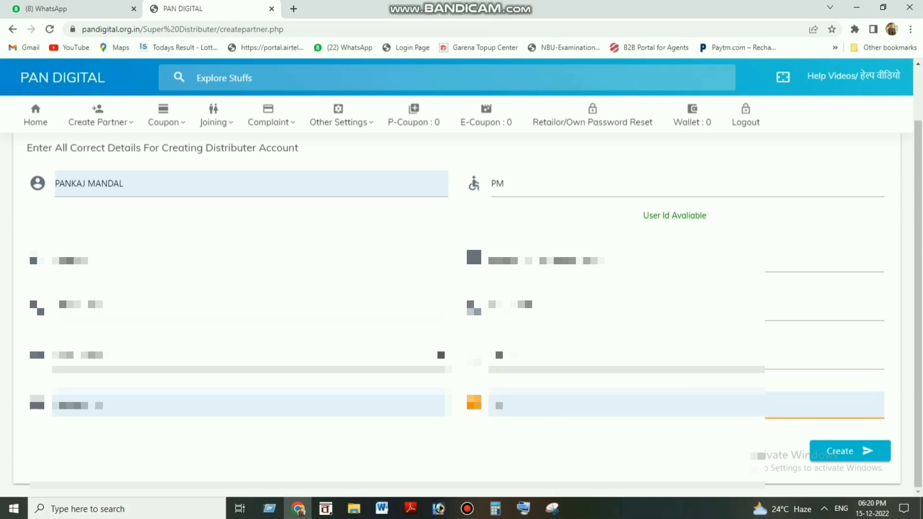
{"action": "key", "text": "Return"}
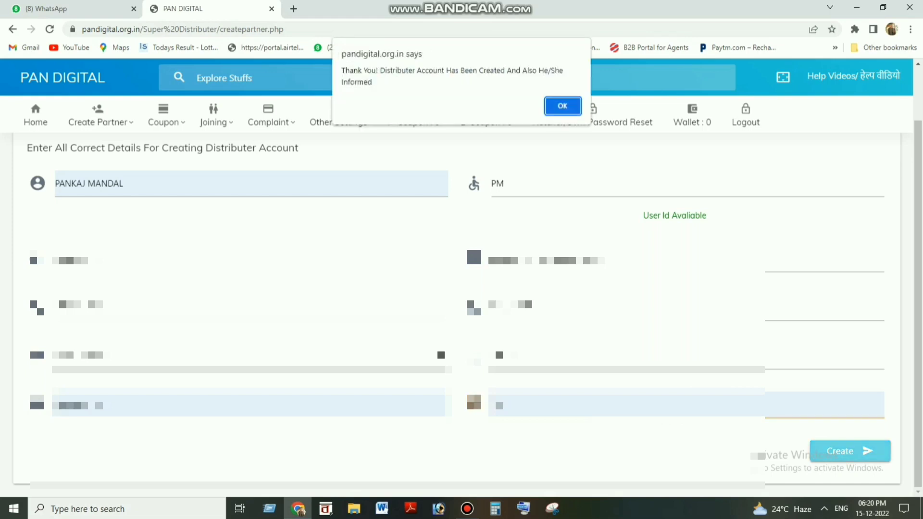
{"action": "key", "text": "Return"}
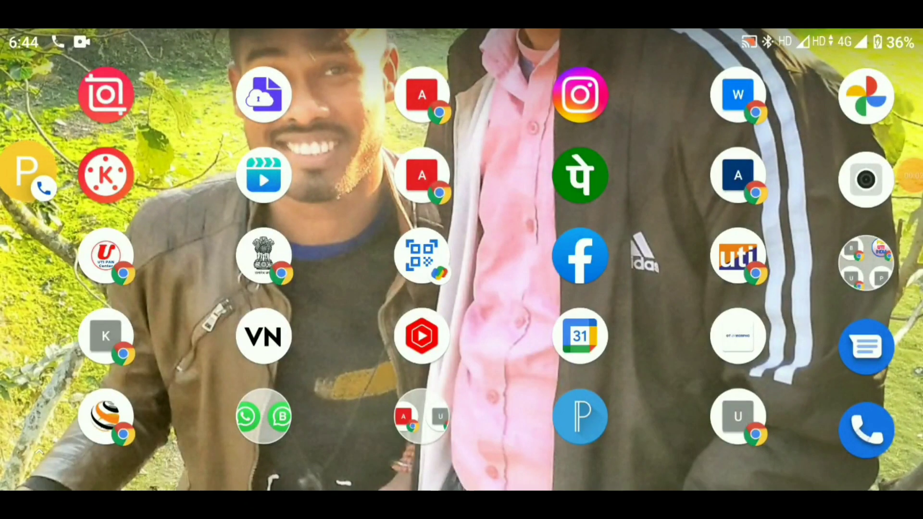
On the phone, open the PAN DIGITAL website from the Ss folder and clear away the floating call bubble
{"action": "left_click", "coordinate": [866, 263]}
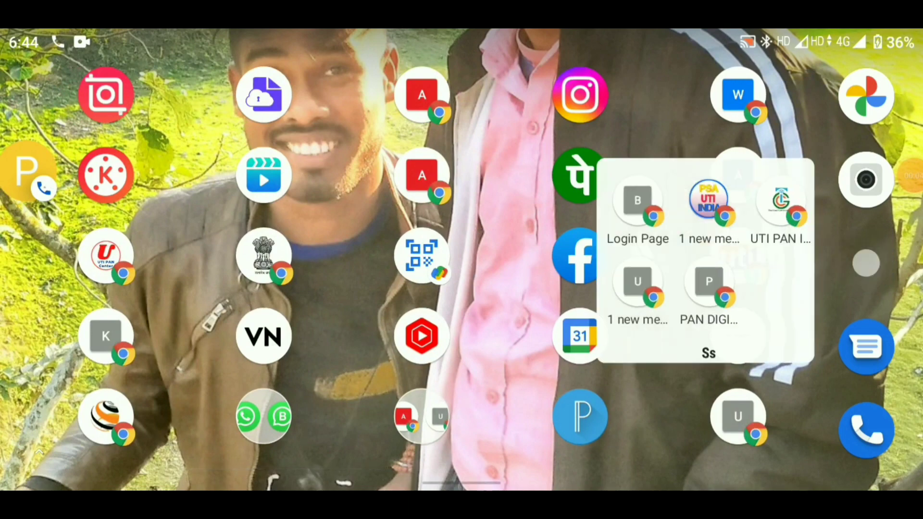
{"action": "left_click", "coordinate": [686, 288]}
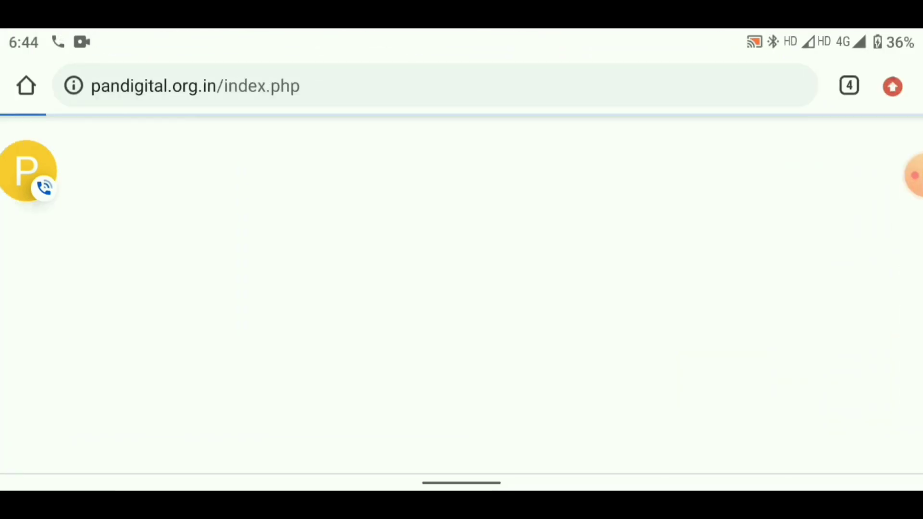
{"action": "left_click_drag", "start_coordinate": [28, 171], "coordinate": [151, 374]}
{"action": "left_click_drag", "start_coordinate": [234, 435], "coordinate": [237, 434]}
{"action": "left_click", "coordinate": [512, 314]}
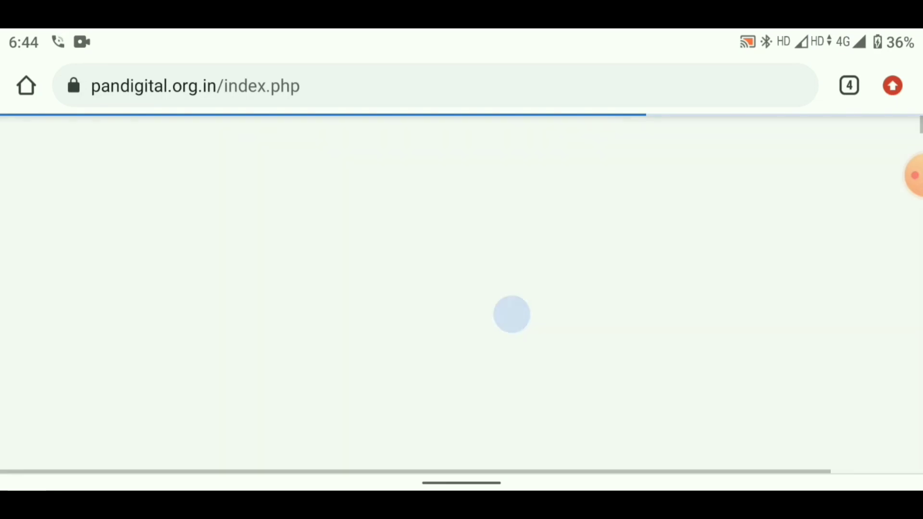
{"action": "left_click", "coordinate": [462, 295]}
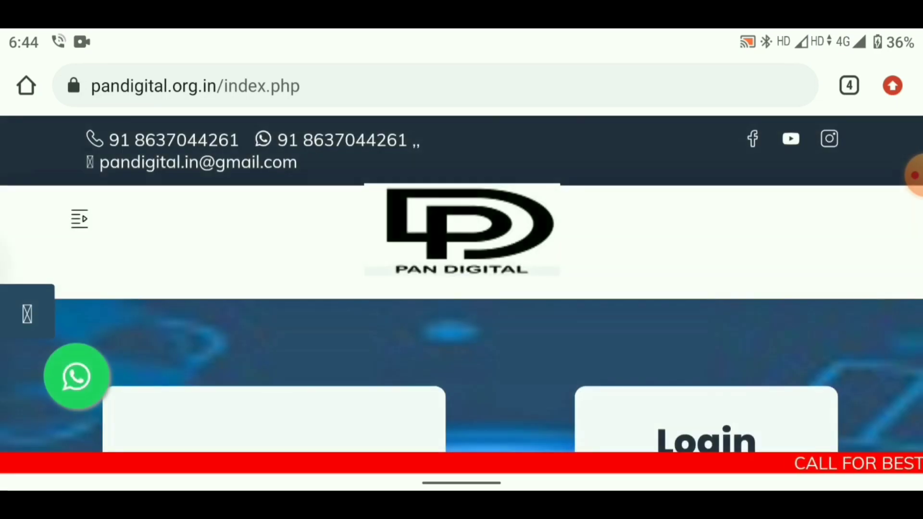
Dismiss the saved-account suggestions and enter the distributer's user ID in the website's login form
{"action": "scroll", "coordinate": [462, 288], "scroll_direction": "down", "scroll_amount": 5}
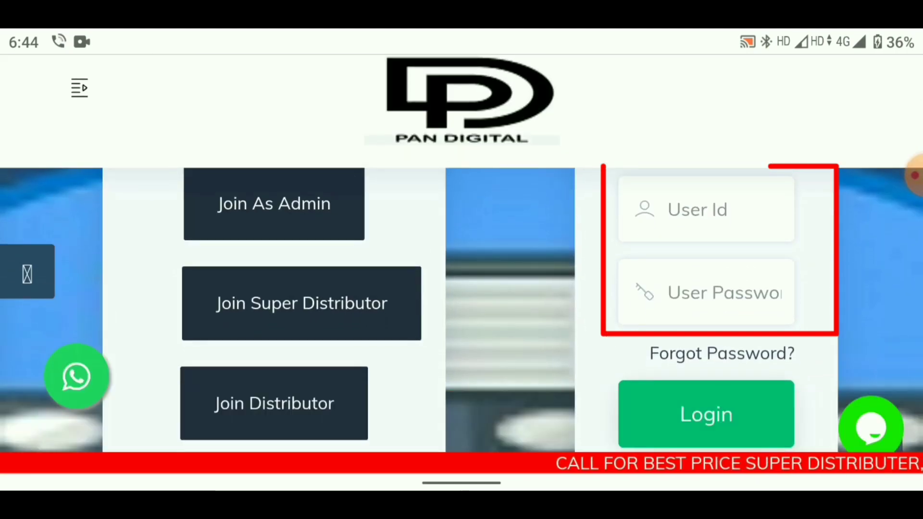
{"action": "left_click", "coordinate": [706, 209]}
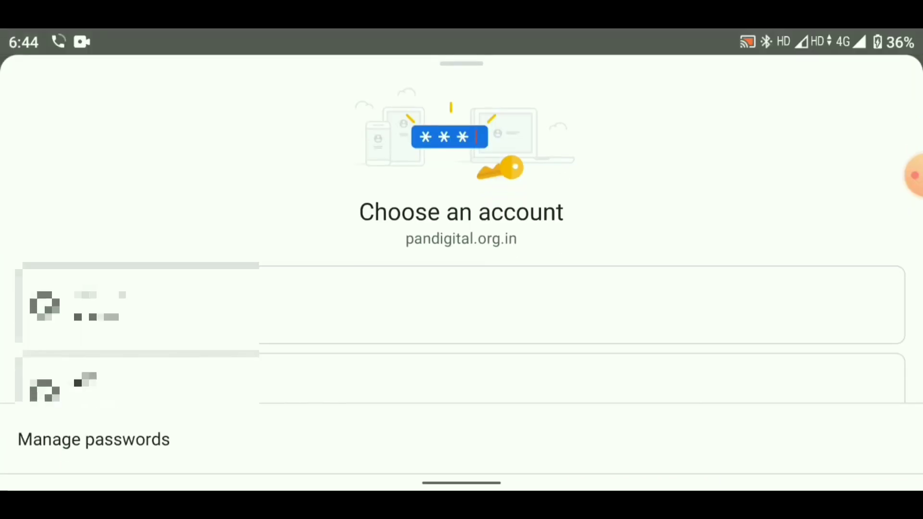
{"action": "key", "text": "Escape"}
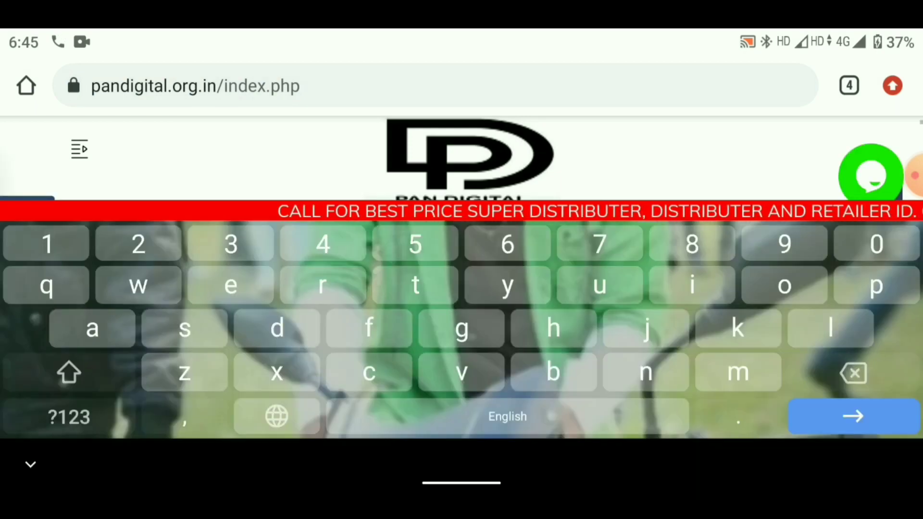
{"action": "key", "text": "Escape"}
{"action": "scroll", "coordinate": [462, 337], "scroll_direction": "up", "scroll_amount": 1}
{"action": "left_click", "coordinate": [705, 234]}
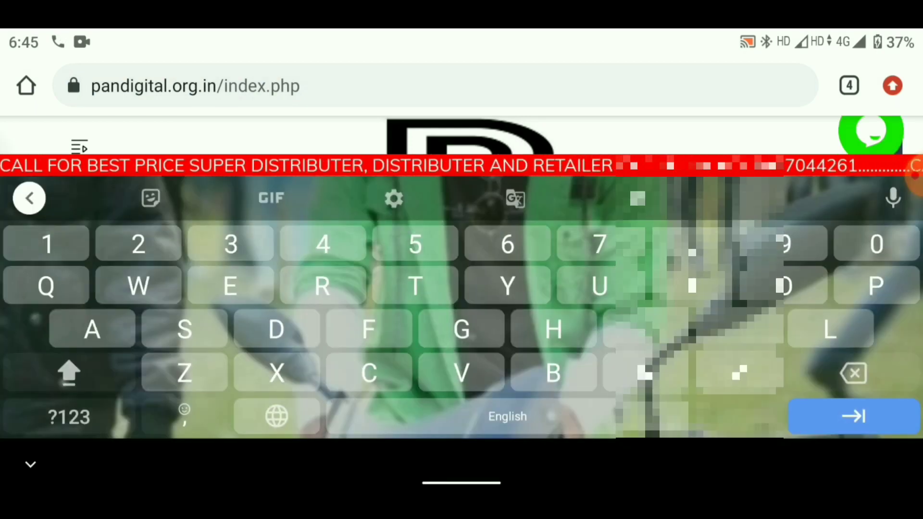
{"action": "key", "text": "Escape"}
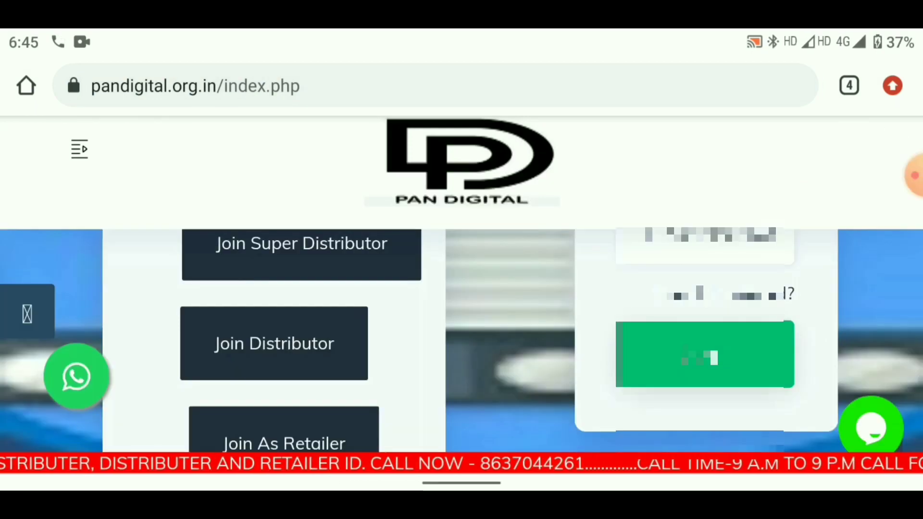
Enter the distributer's account password in the login form
{"action": "scroll", "coordinate": [461, 337], "scroll_direction": "up", "scroll_amount": 2}
{"action": "left_click", "coordinate": [705, 326]}
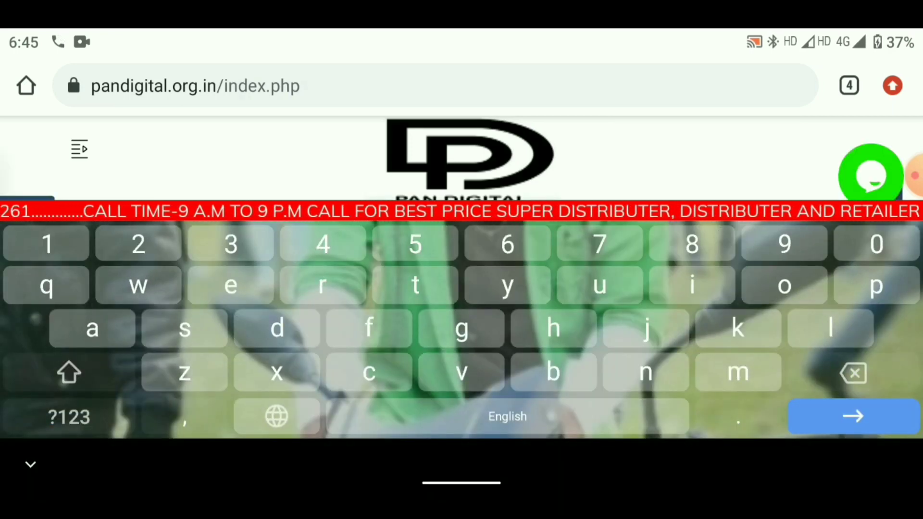
{"action": "left_click", "coordinate": [68, 373]}
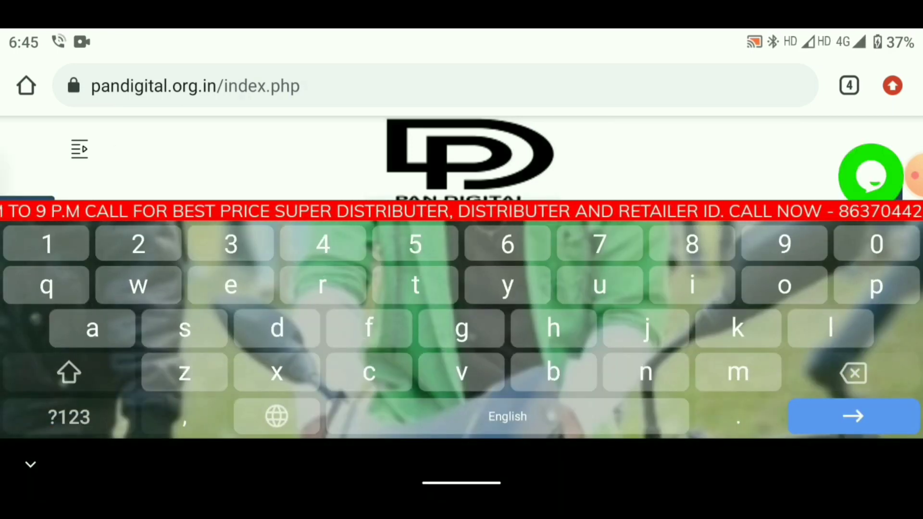
{"action": "key", "text": "Escape"}
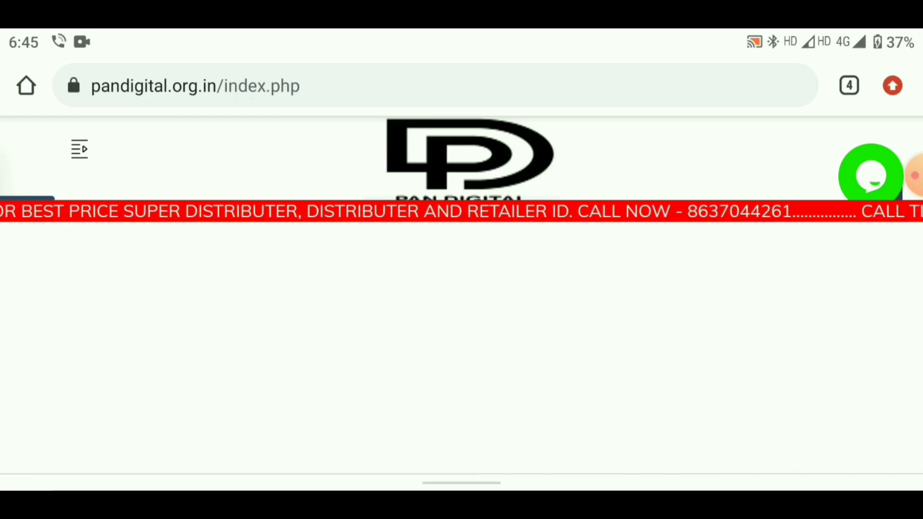